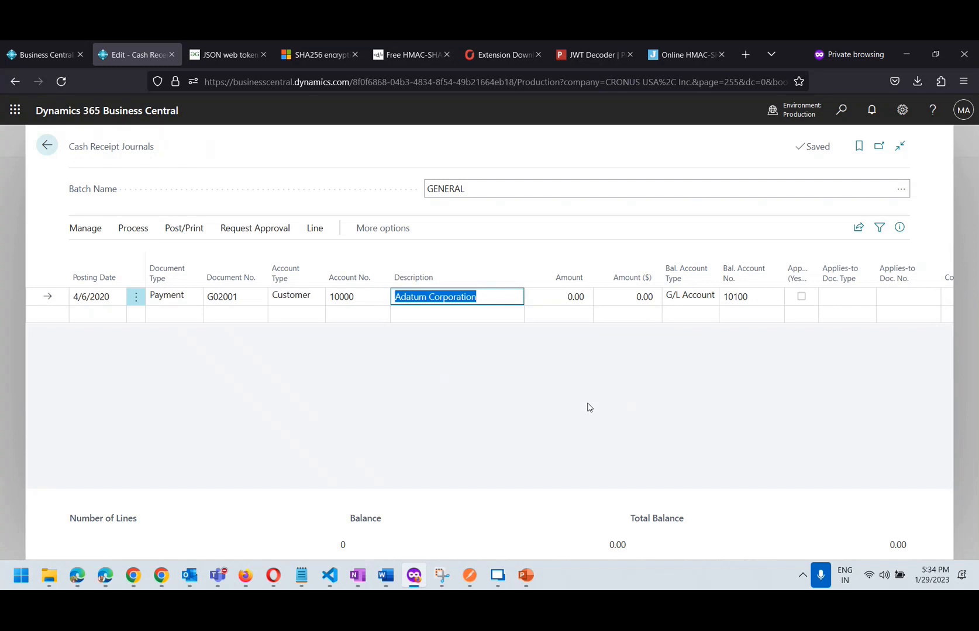
Step: Set the Applies-to Doc. Type to Invoice on the Adatum Corporation payment line of the cash receipt journal
key(Tab)
key(Tab)
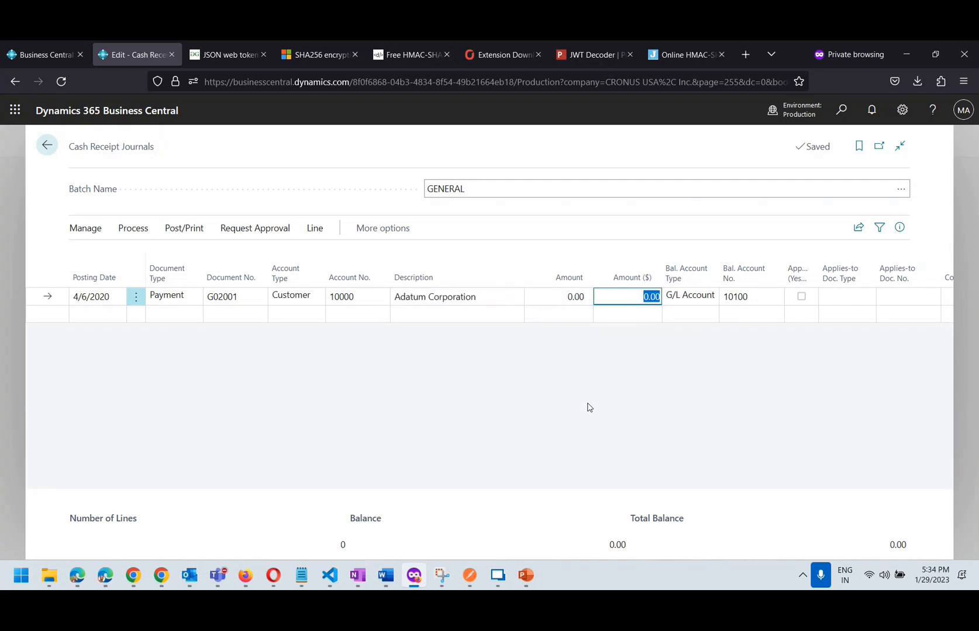
key(Tab)
key(Tab)
key(Tab)
key(Tab)
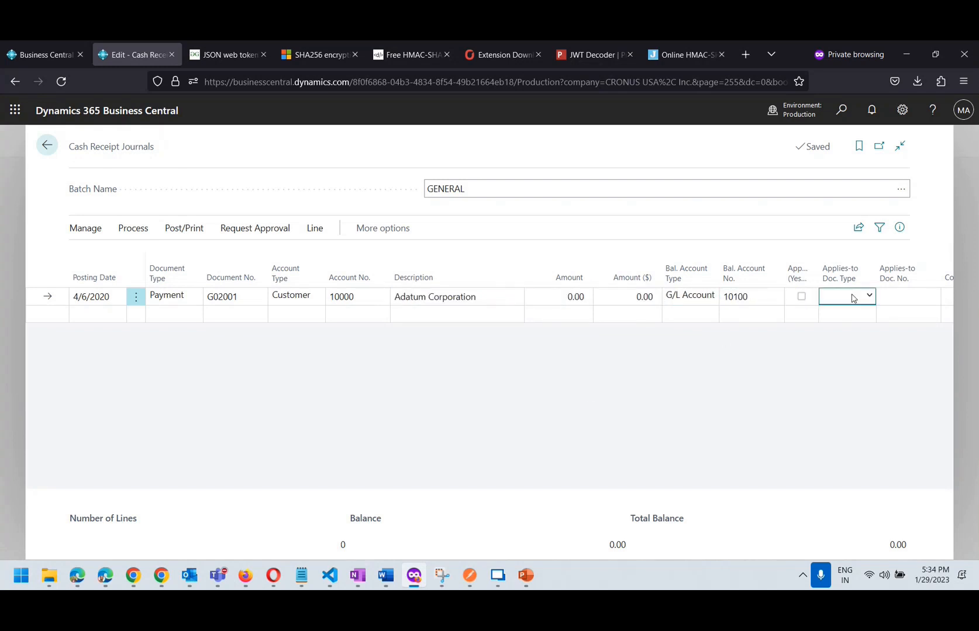
click(852, 298)
click(830, 348)
Step: Look up the customer entries available for Applies-to Doc. No. on the payment line, then close the lookup without choosing one
click(901, 297)
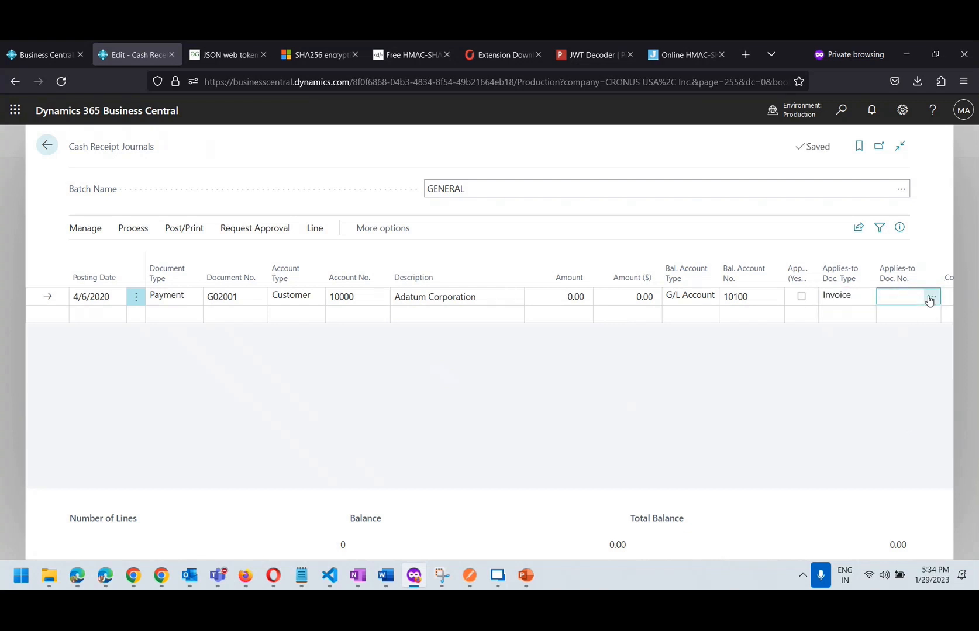
click(928, 297)
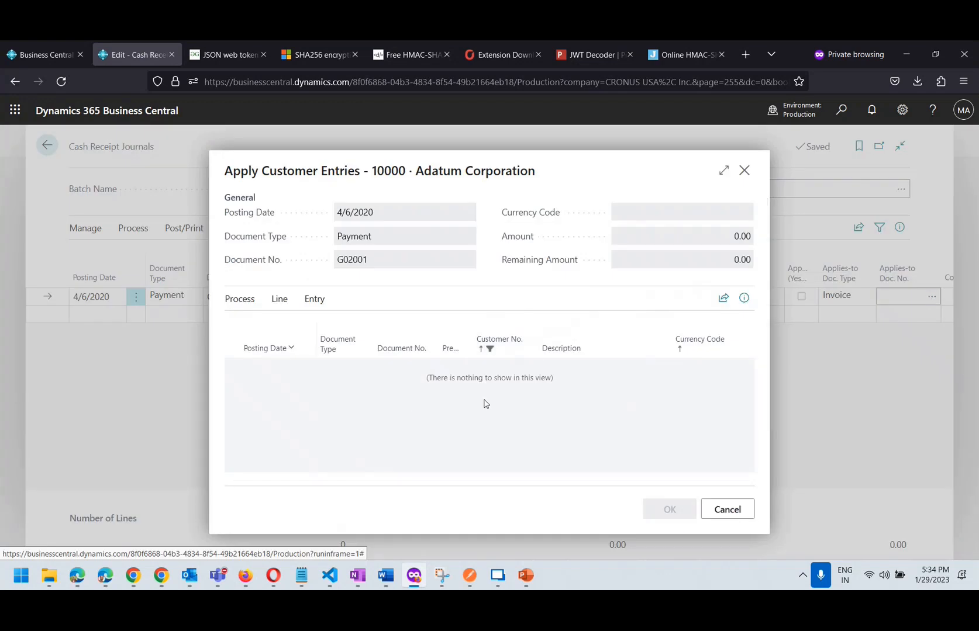
key(Escape)
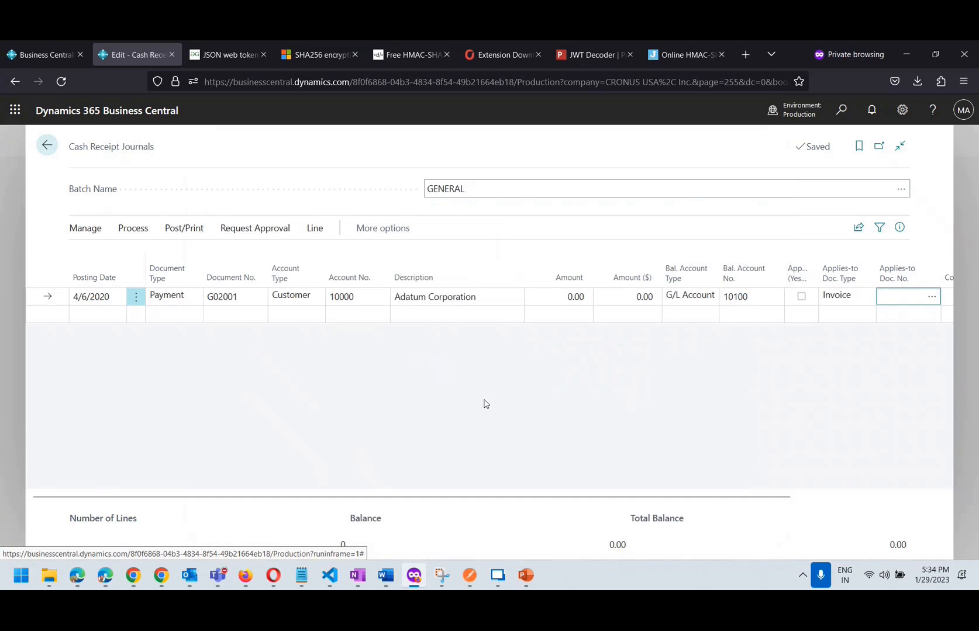
Step: Check the posting options of the cash receipt journal and return to the home page without posting
click(184, 229)
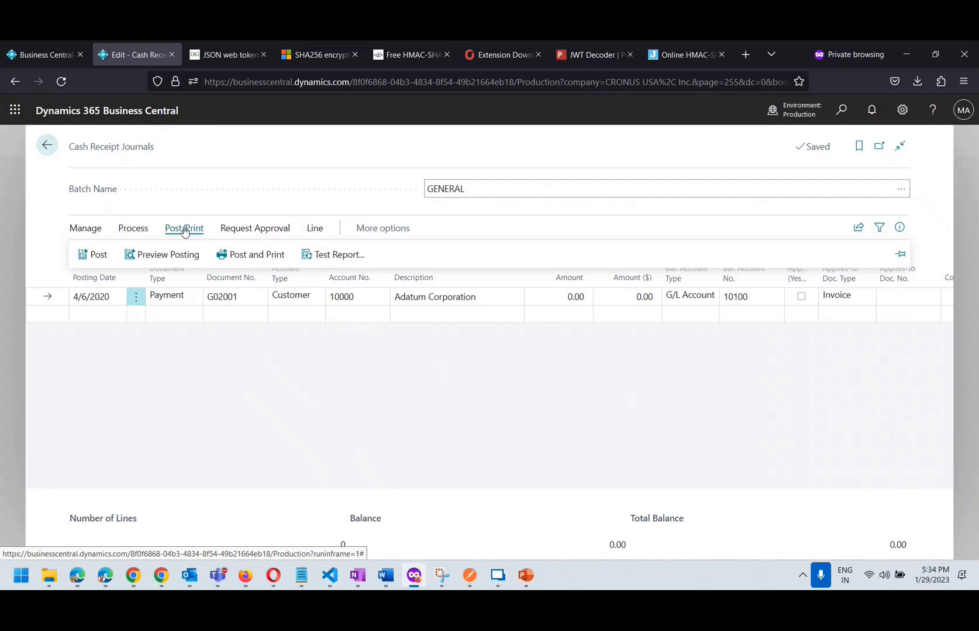
click(464, 413)
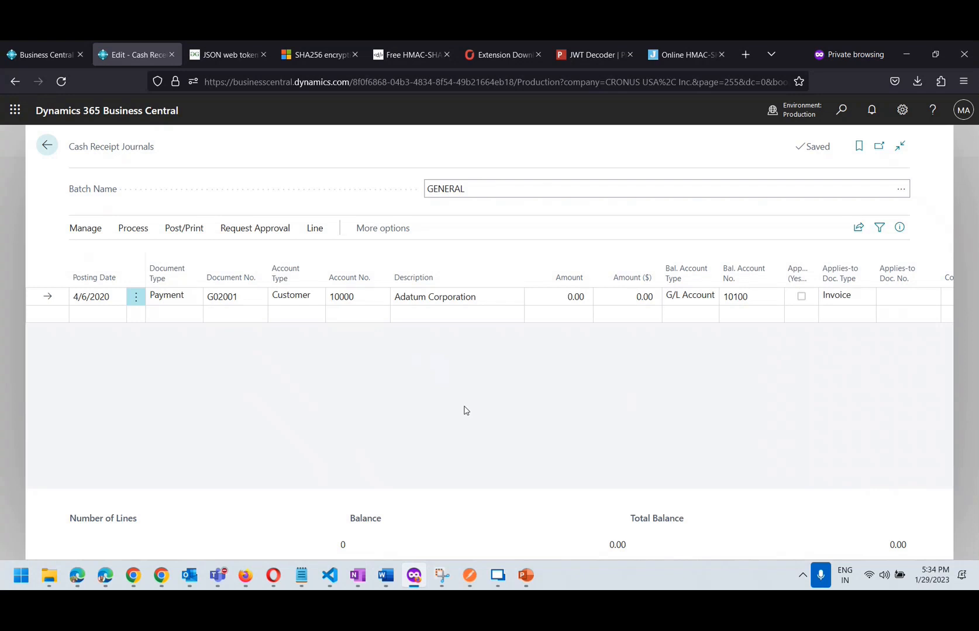
key(Escape)
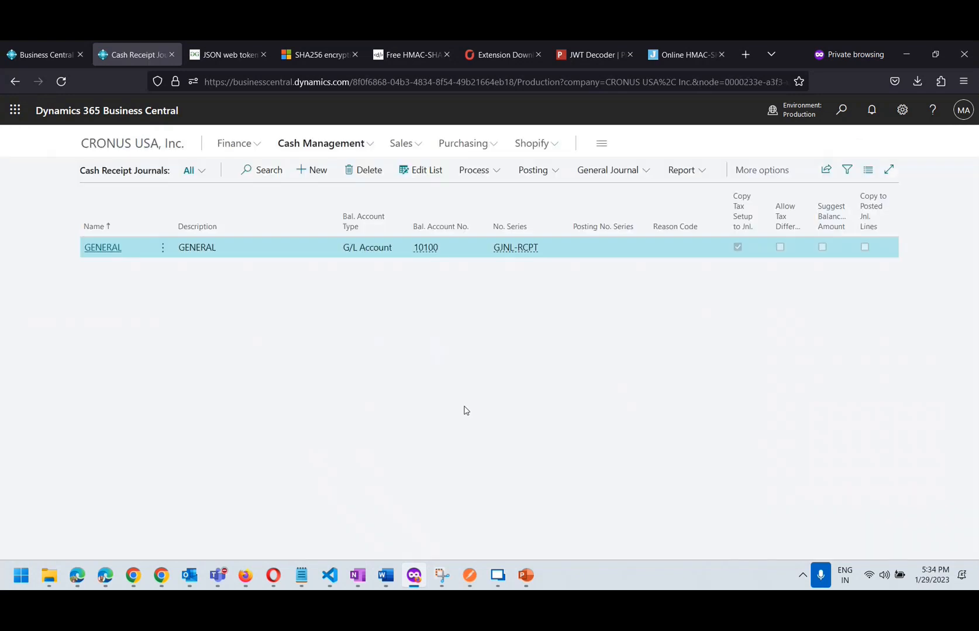
key(Escape)
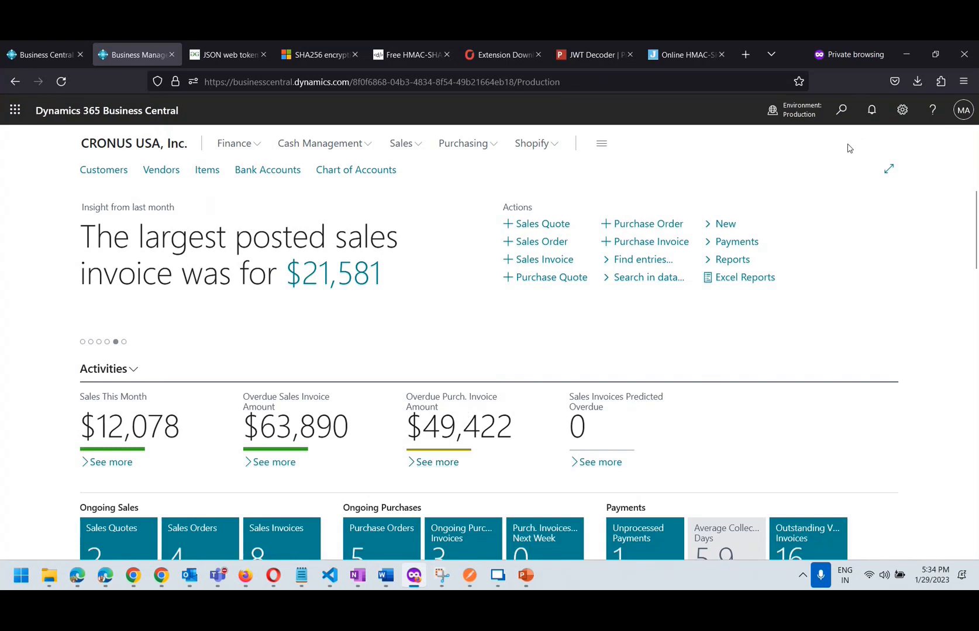
Step: Search for "reg cust pay", open Register Customer Payments and accept the existing payment registration setup
click(840, 111)
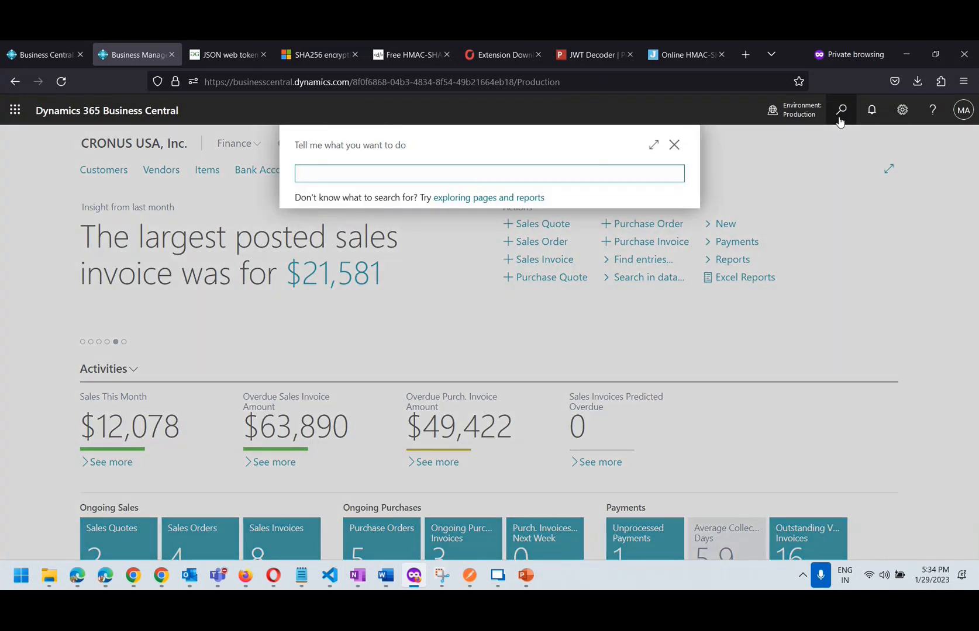
text(reg cust pay)
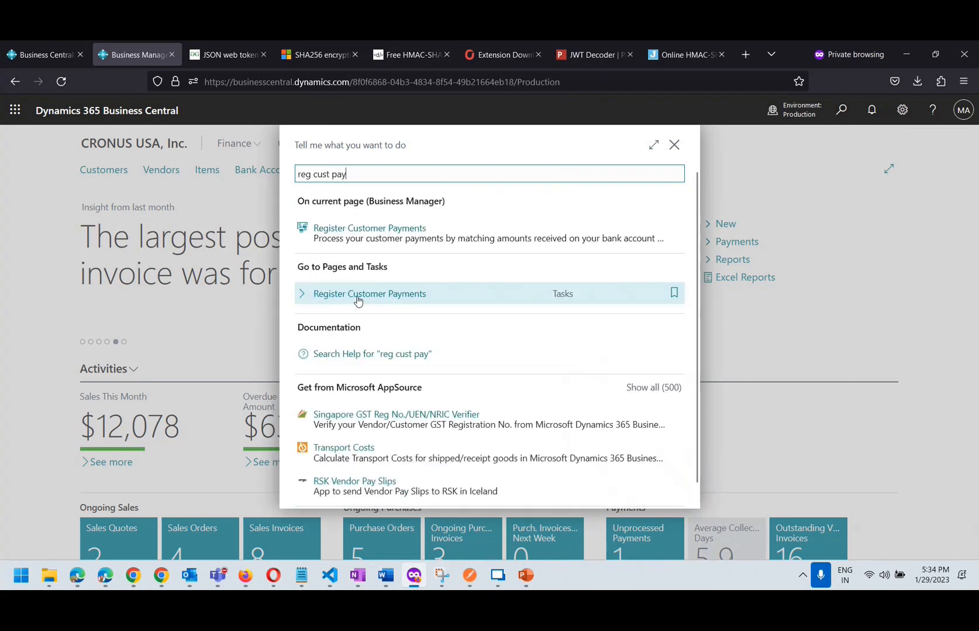
click(393, 301)
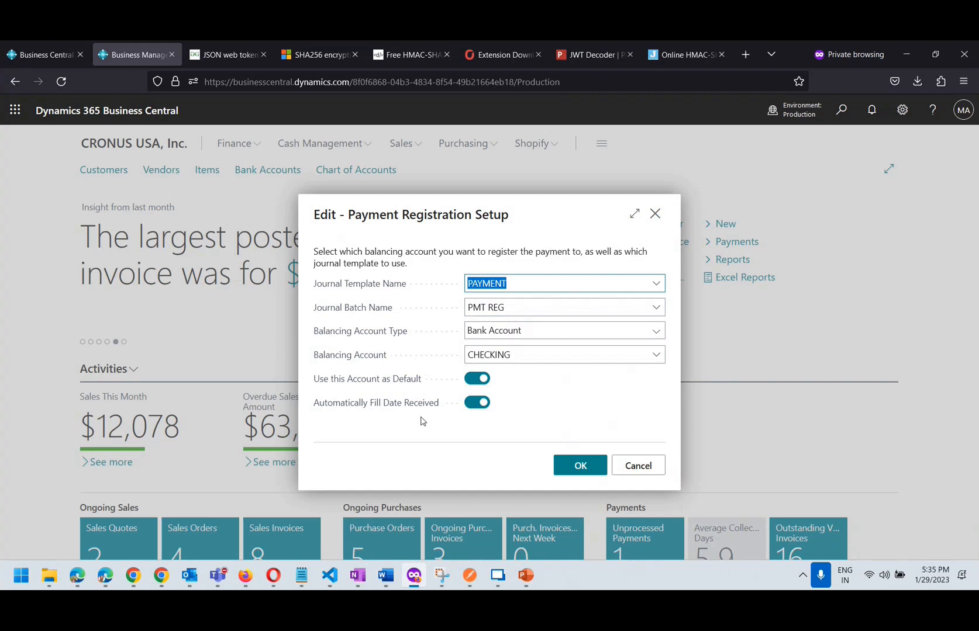
click(582, 469)
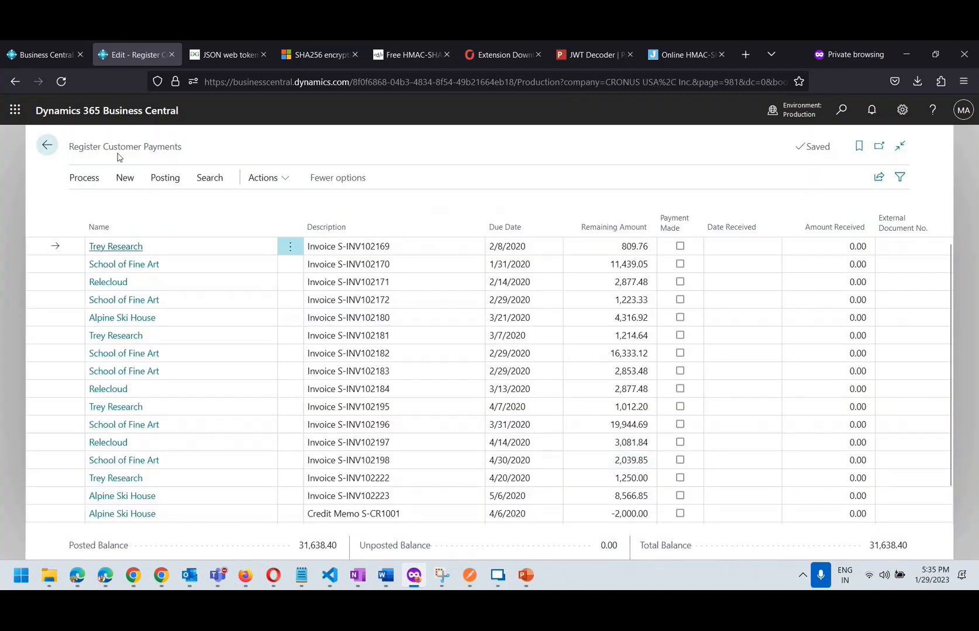
Step: Review the Payment Registration Setup from the Register Customer Payments page and close it without changes
click(84, 178)
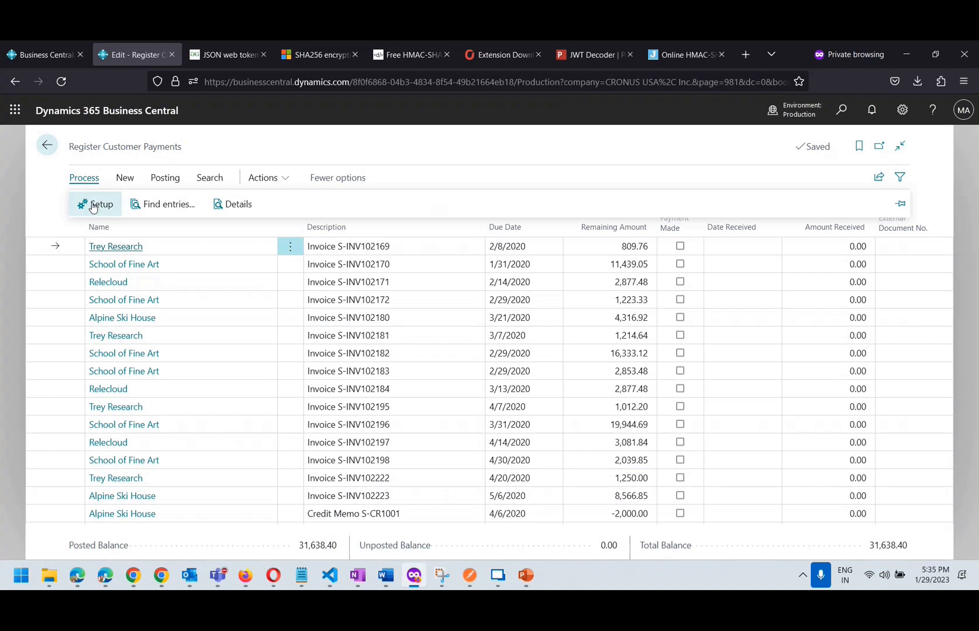
click(92, 205)
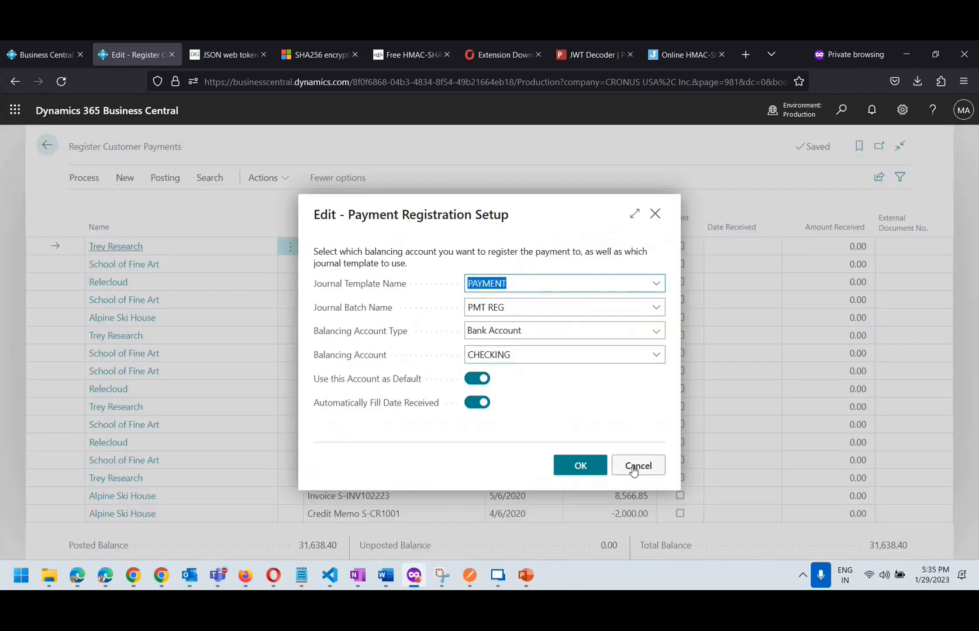
click(633, 469)
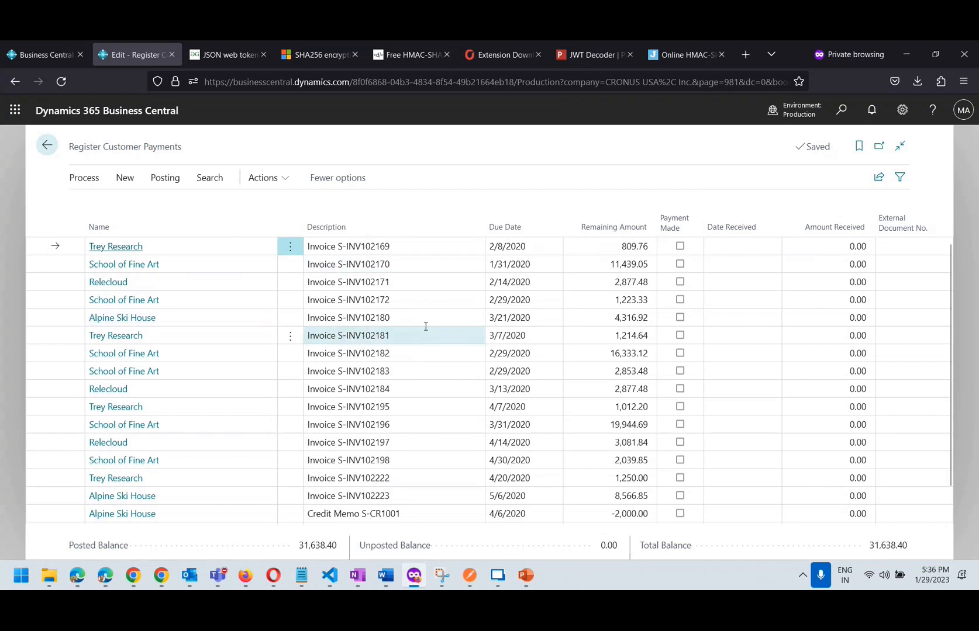
Step: Mark Payment Made for Trey Research invoice S-INV102169 and School of Fine Art invoices S-INV102170 and S-INV102172
click(679, 248)
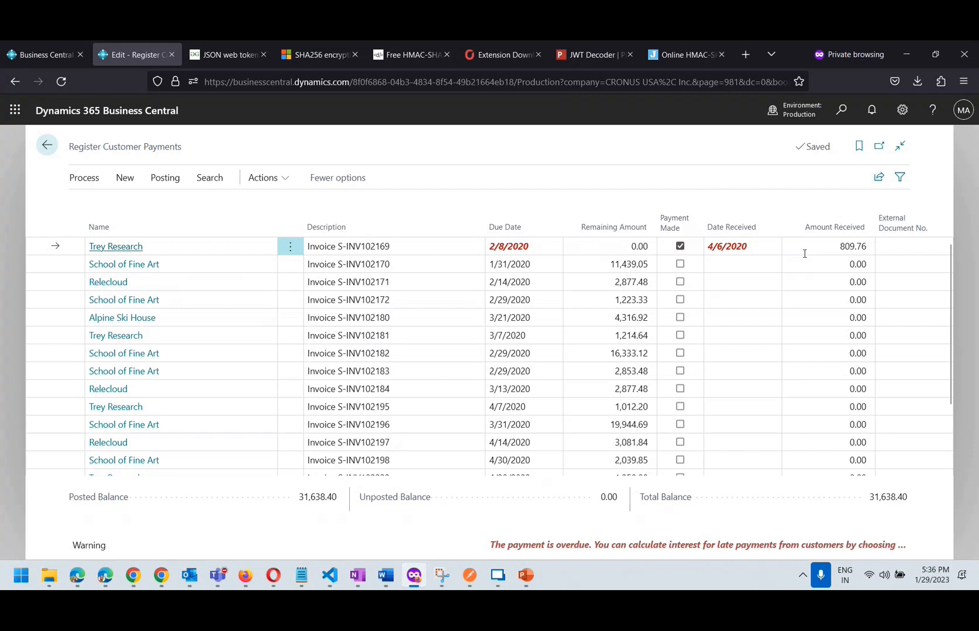
click(680, 264)
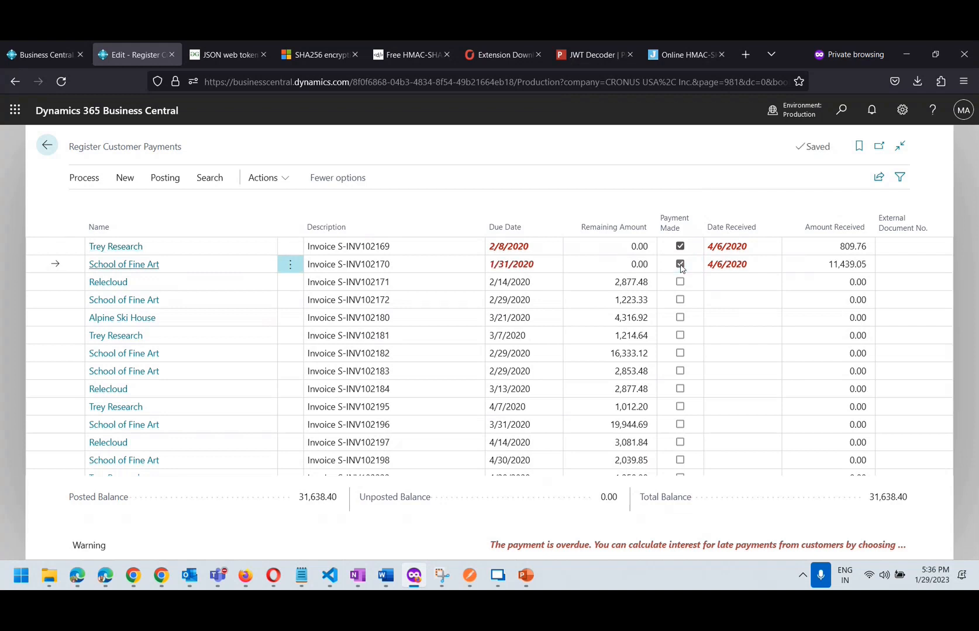
click(680, 300)
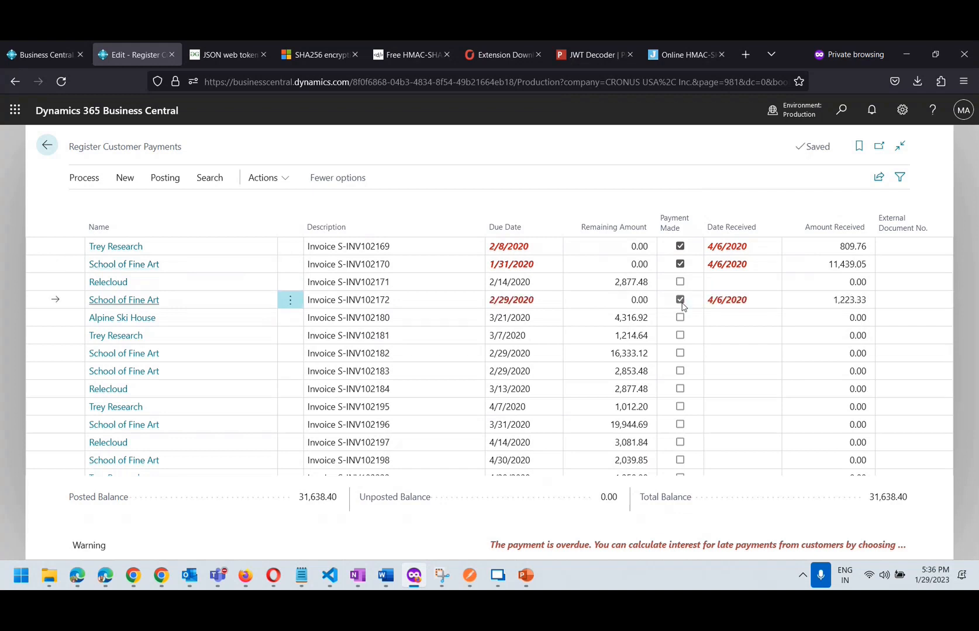
click(824, 299)
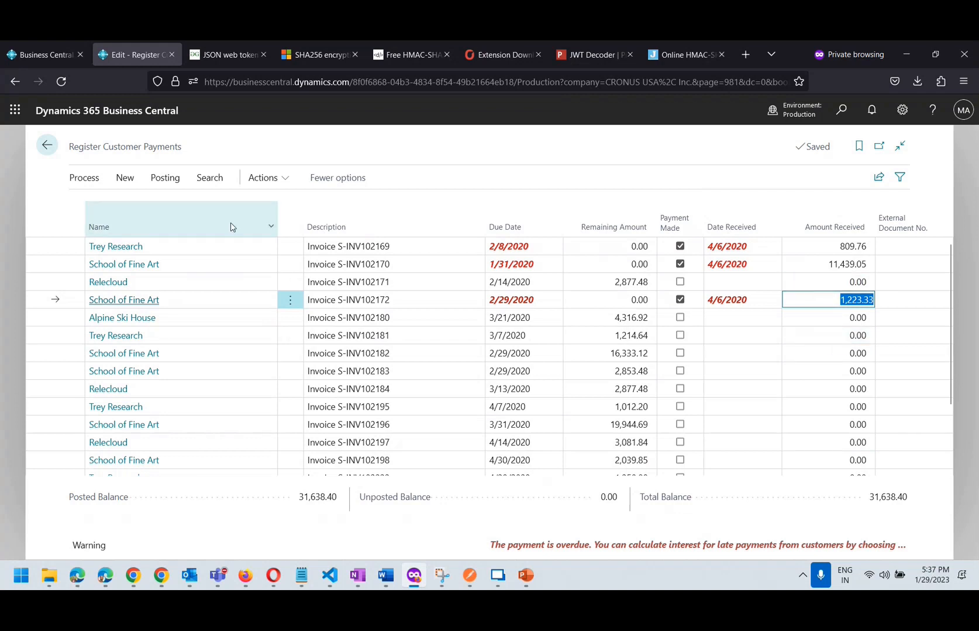
Step: Post the three marked customer payments individually and leave the payment registration page
click(171, 185)
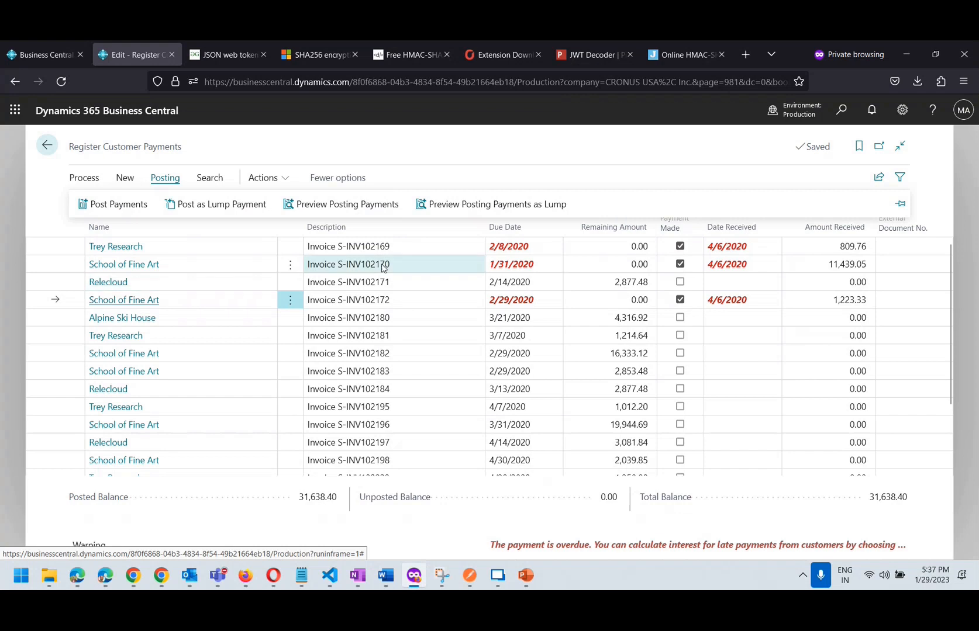
click(100, 212)
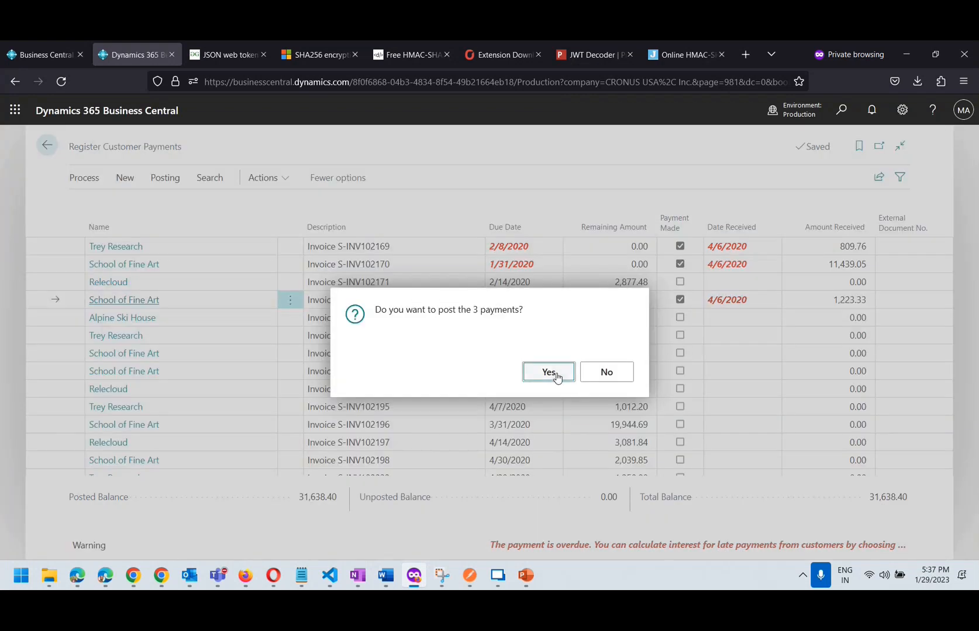
click(554, 373)
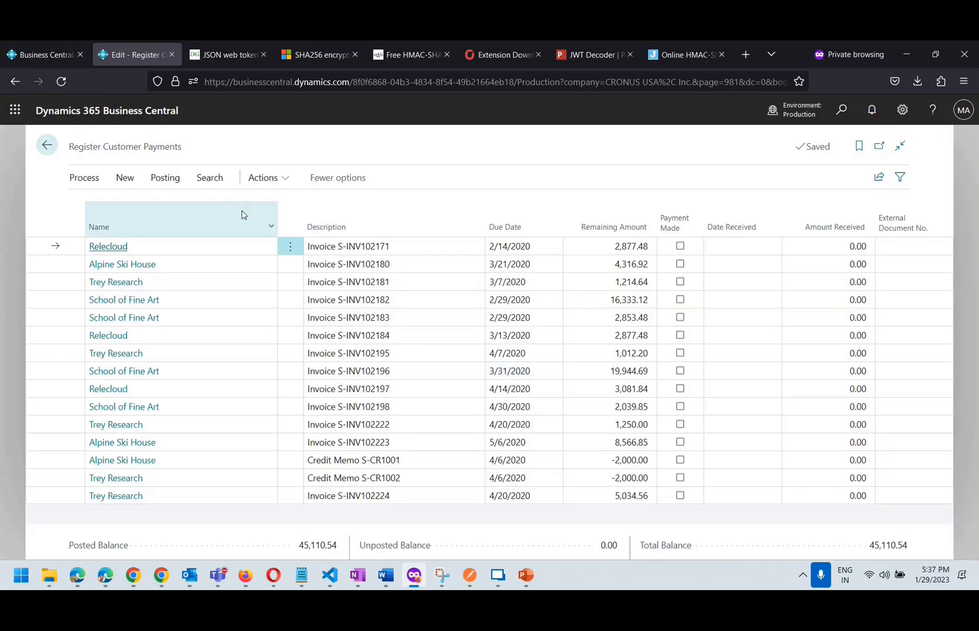
click(47, 146)
Step: Examine the posted payments in the customer ledger entries of School of Fine Art and return to the customer list
click(104, 170)
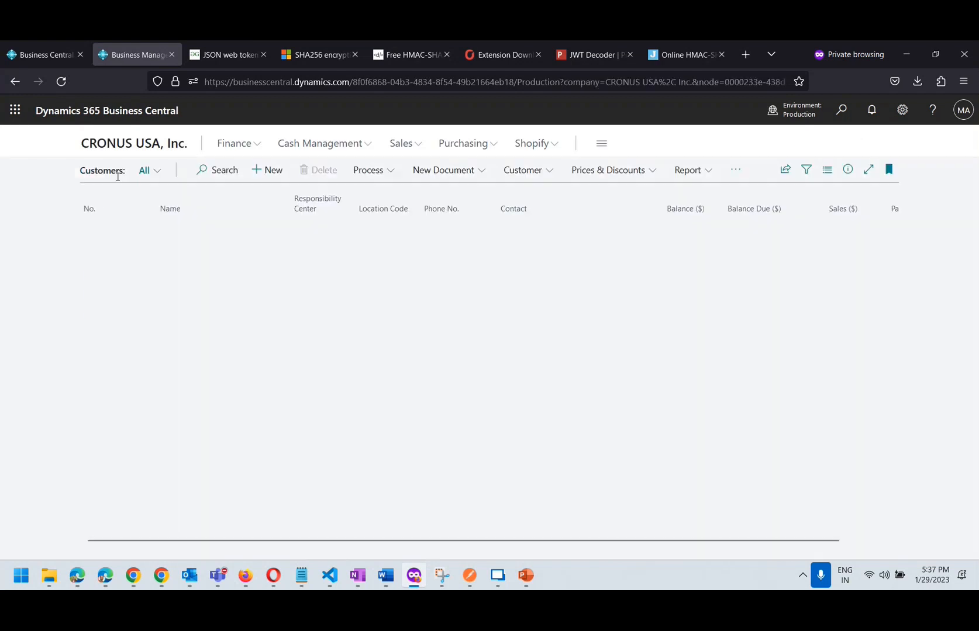
click(197, 275)
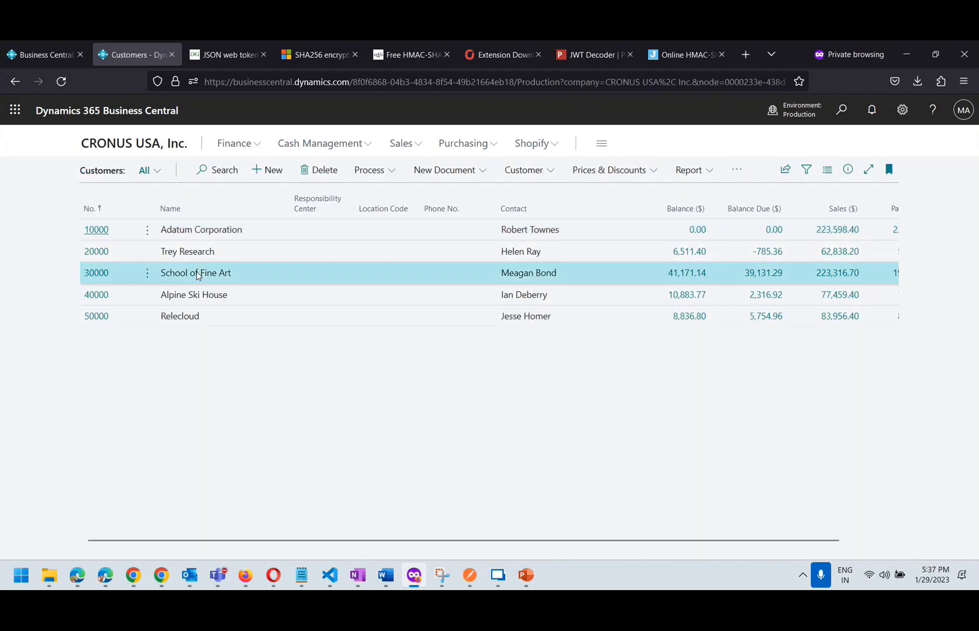
click(519, 177)
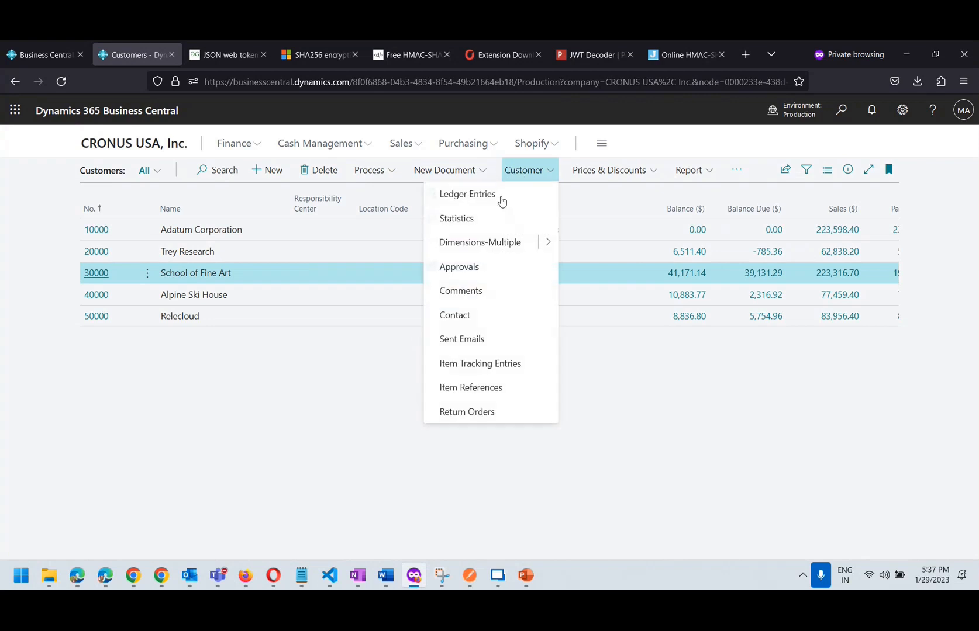
click(499, 198)
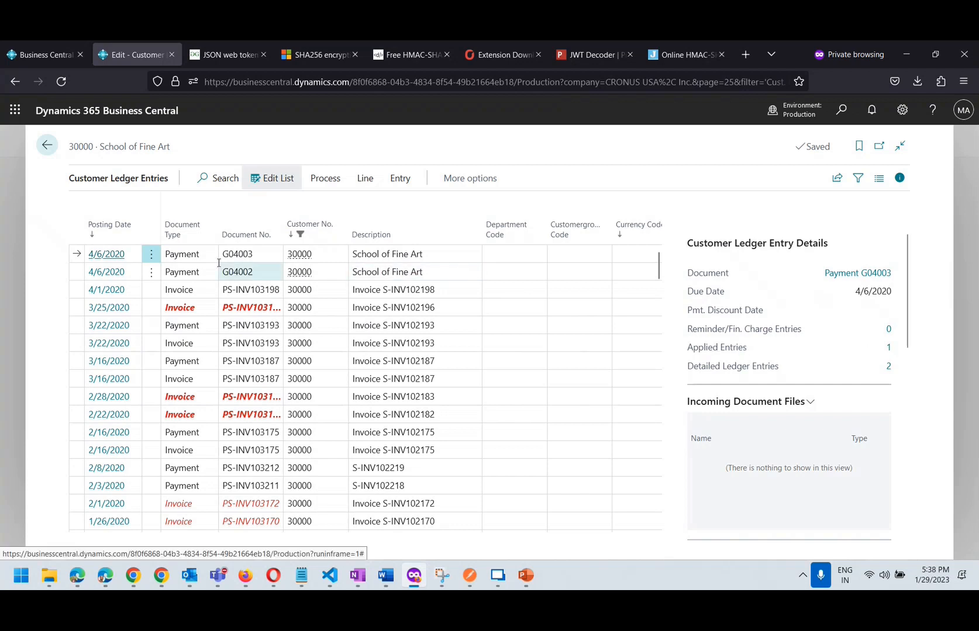
click(238, 273)
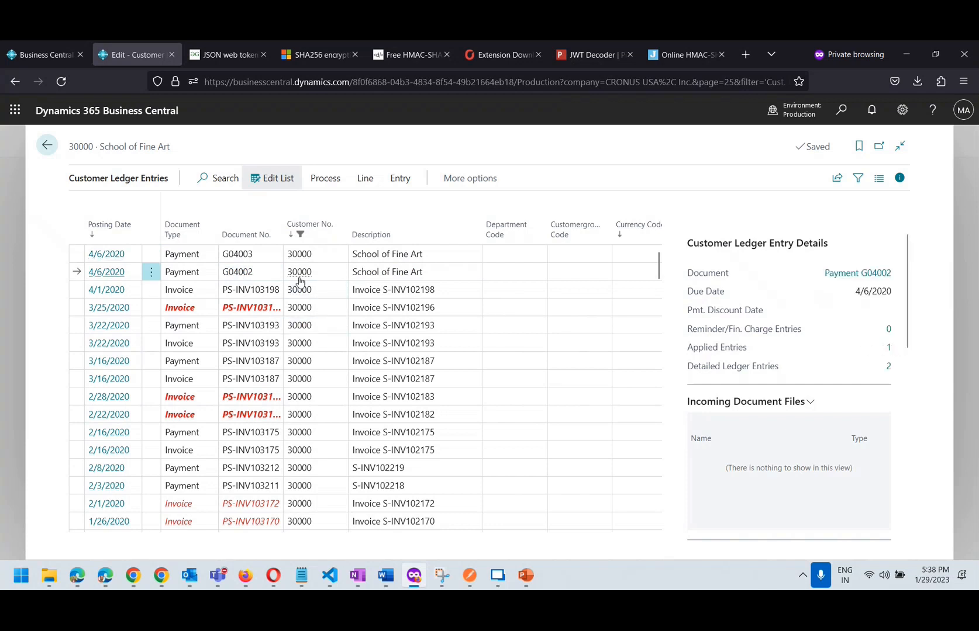
key(Escape)
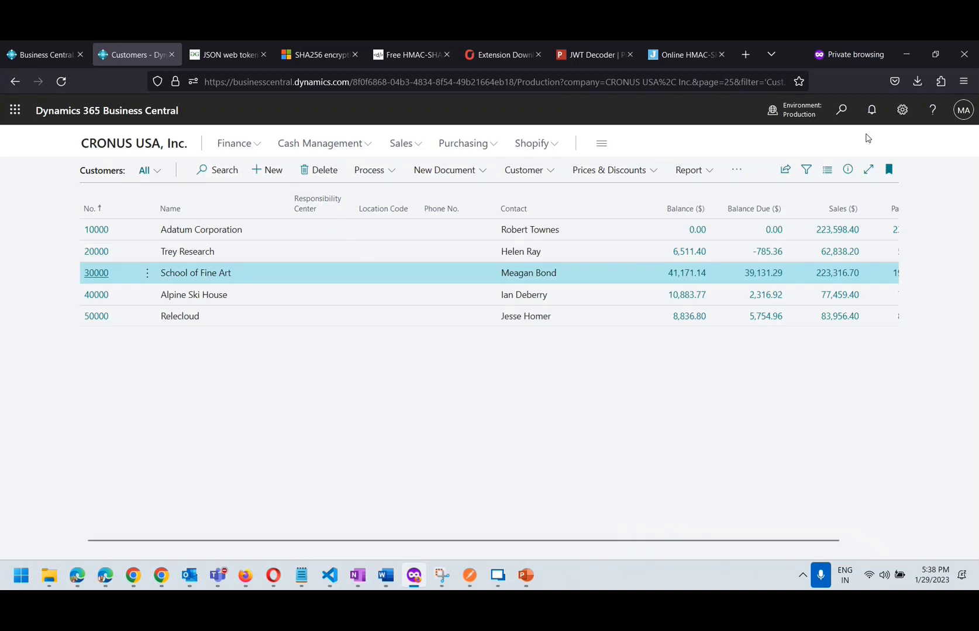
Step: Search for "reg cust pay" and reopen the Register Customer Payments page from the customer list
click(841, 111)
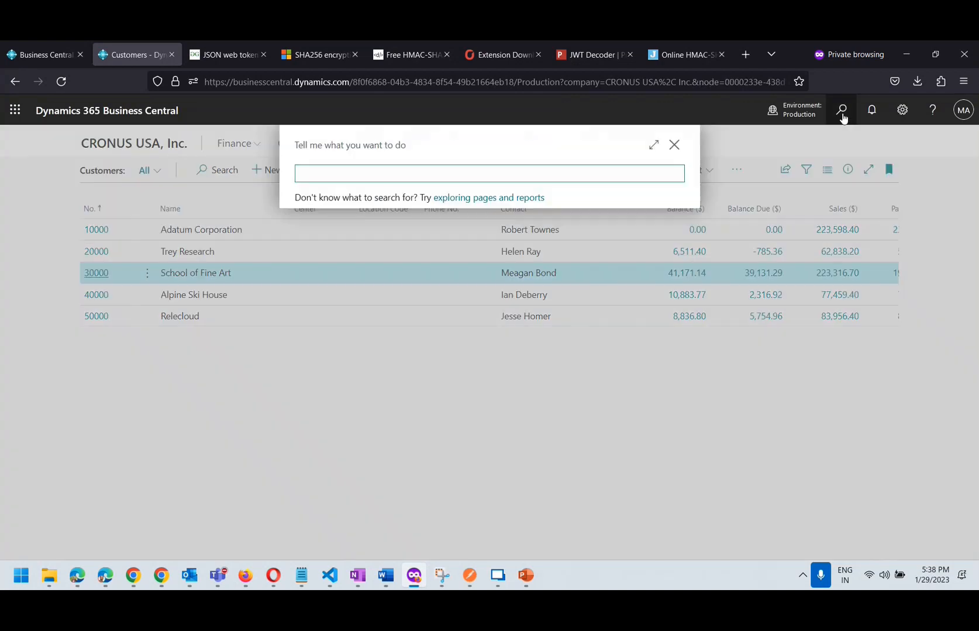
text(reg cust pay)
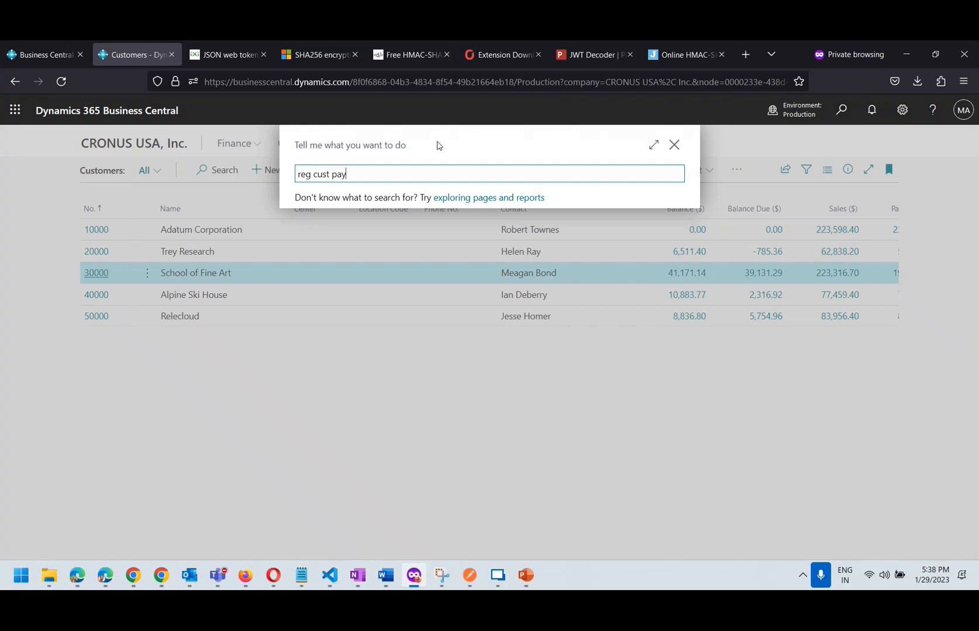
click(367, 292)
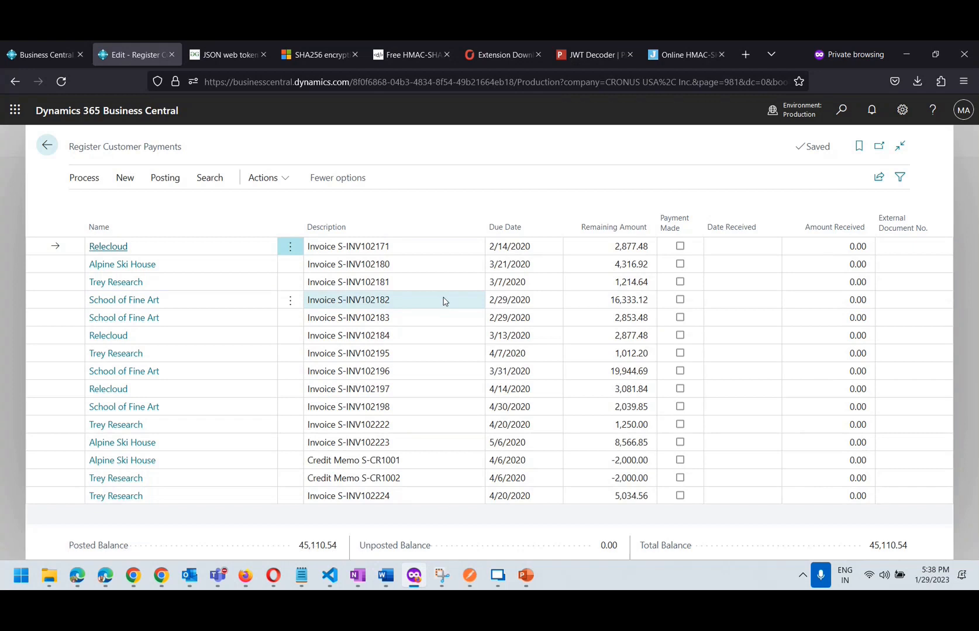
Step: Mark Payment Made for School of Fine Art invoices S-INV102182 and S-INV102183, post them as a lump payment, and return to the customer list
click(679, 299)
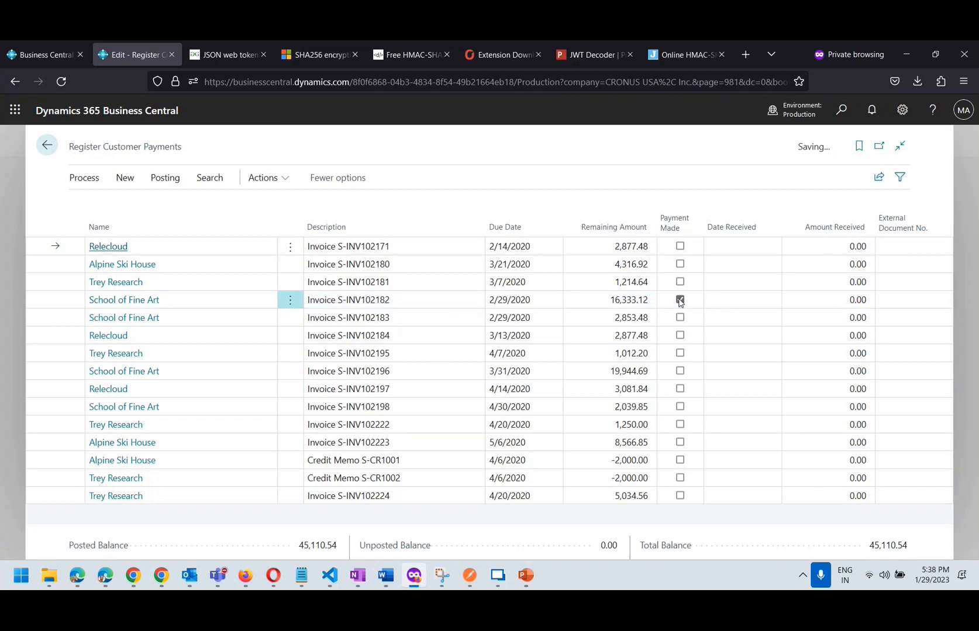
click(680, 318)
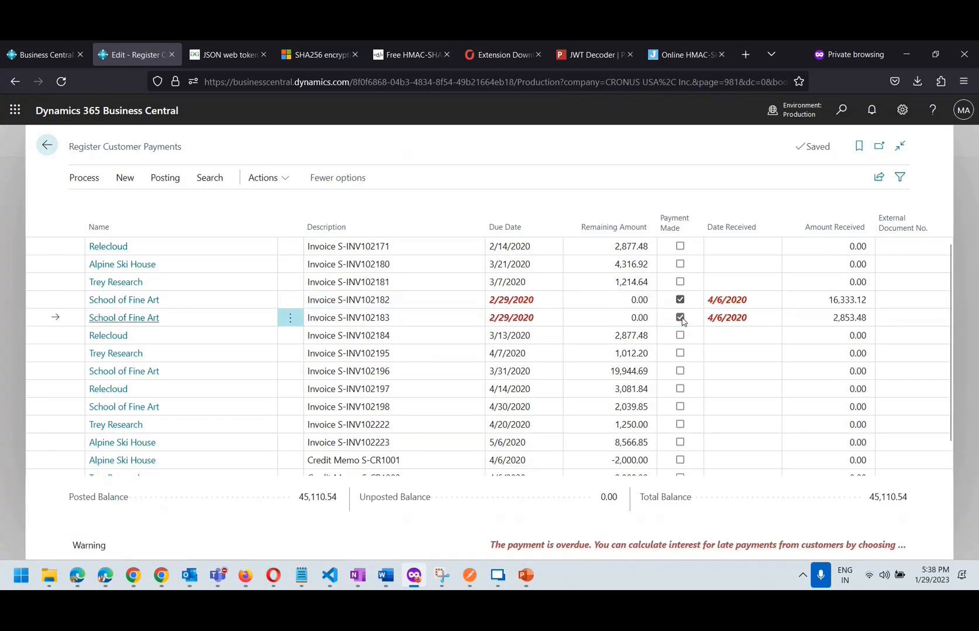
click(172, 182)
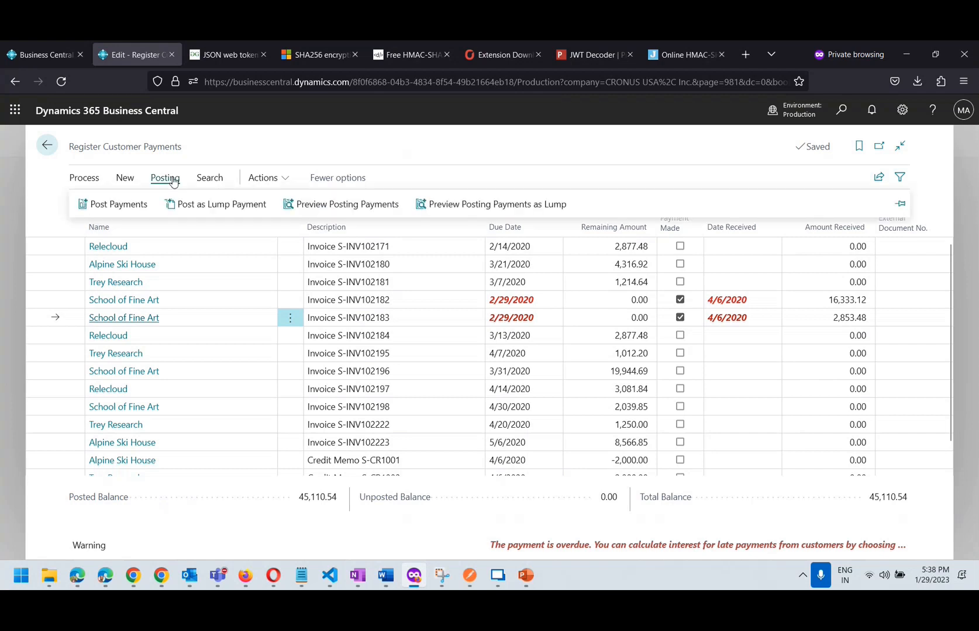
click(216, 206)
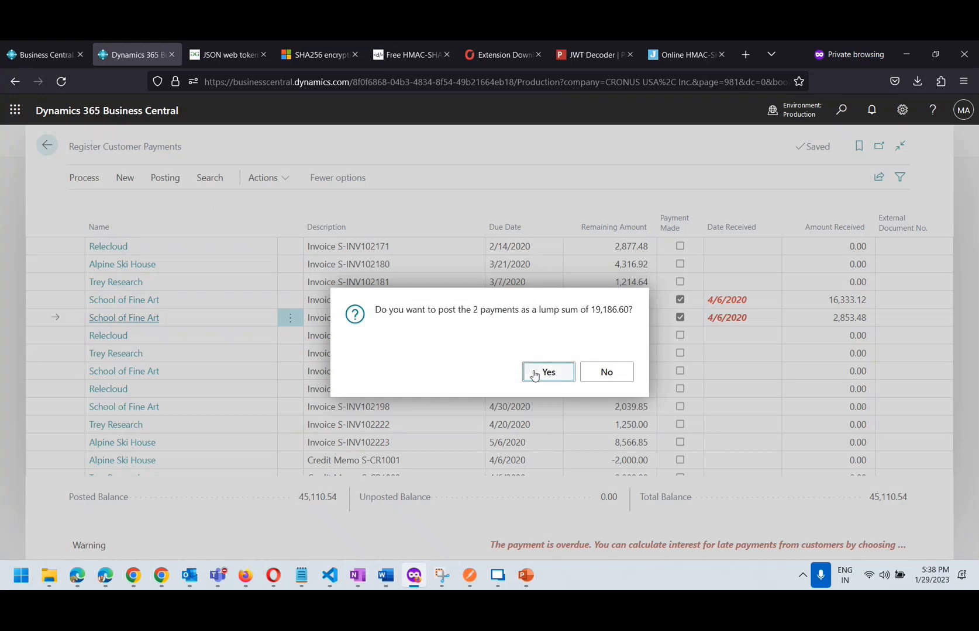
click(548, 373)
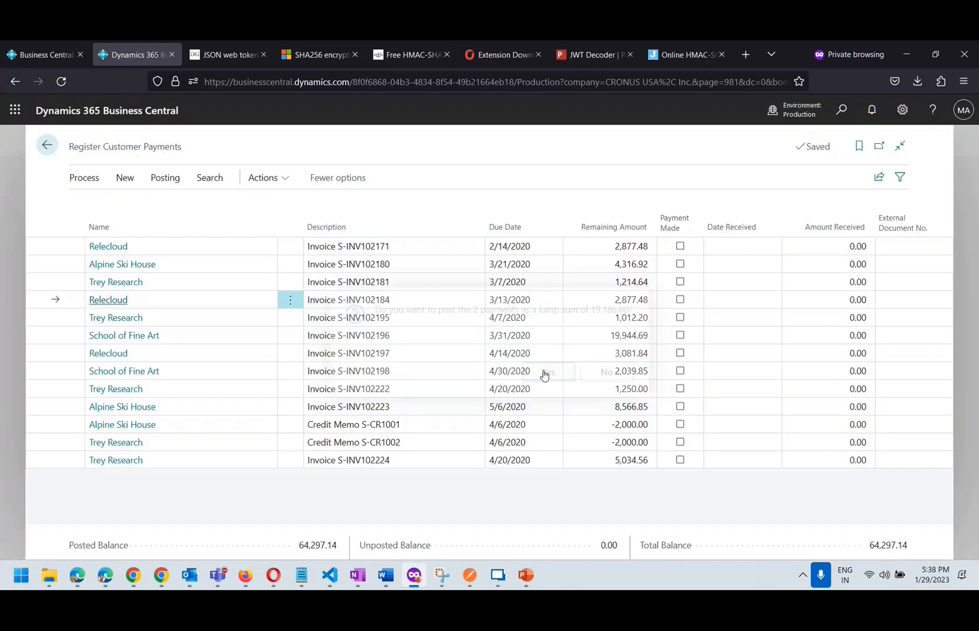
click(47, 145)
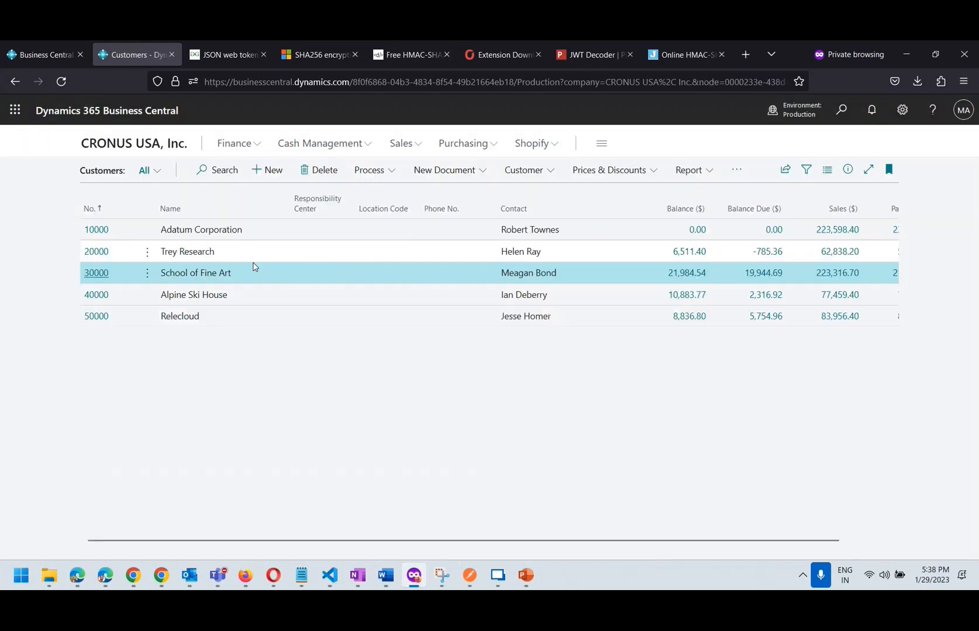
Step: Examine which invoices the lump payment was applied to in the customer ledger entries of School of Fine Art
click(533, 170)
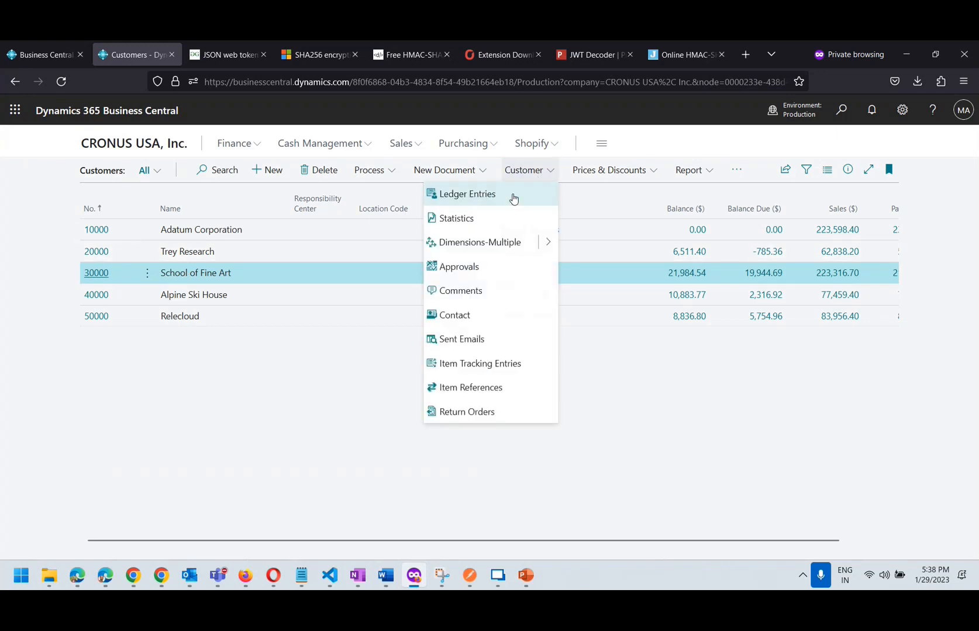
click(512, 197)
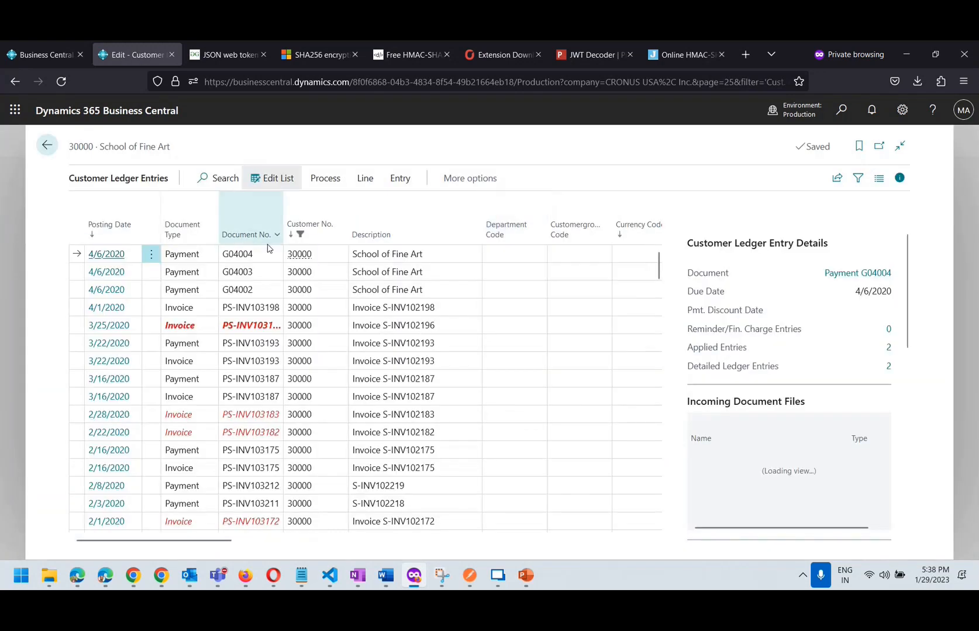
click(889, 349)
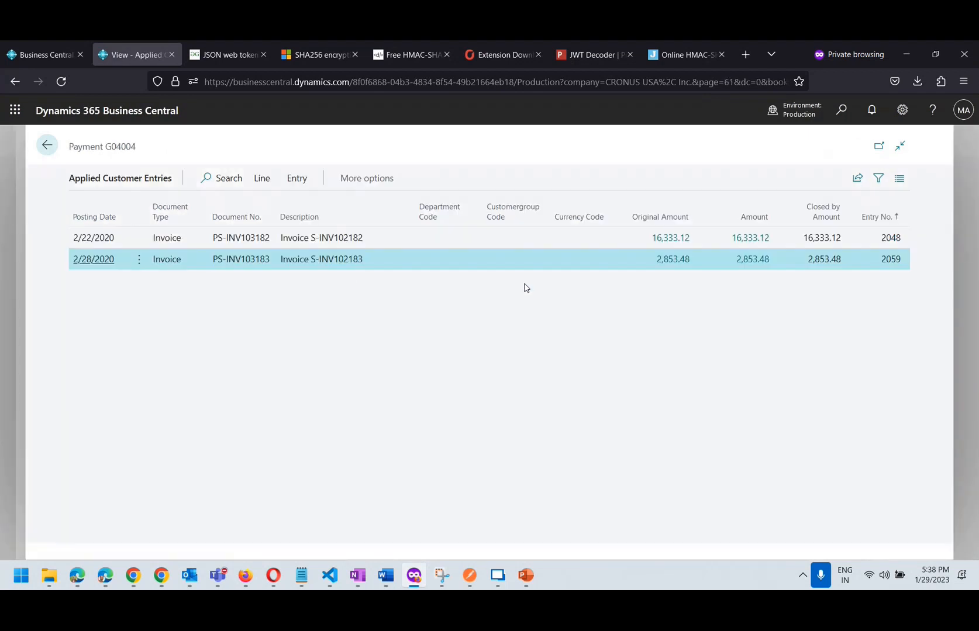
key(Escape)
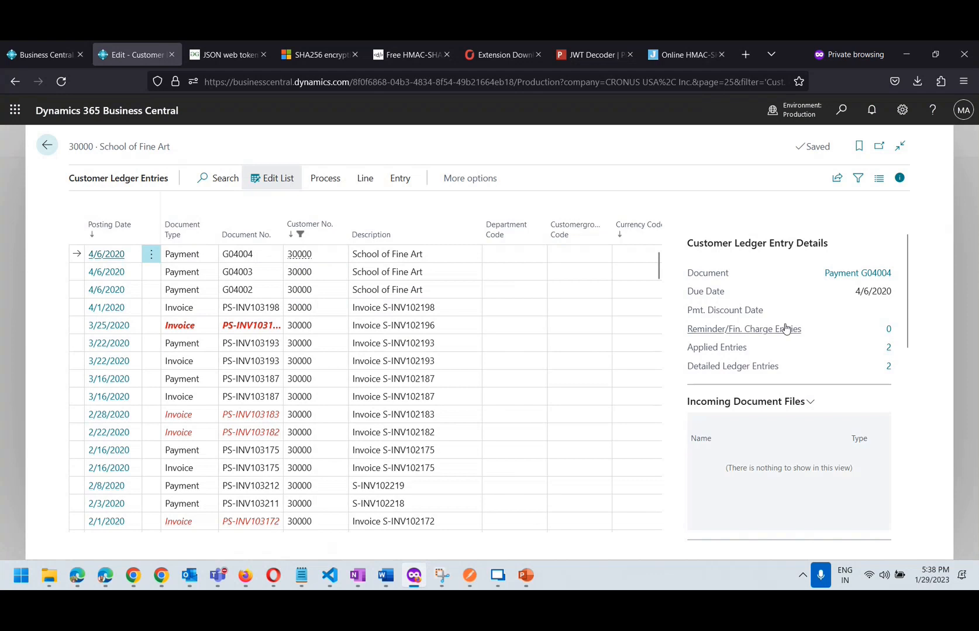
mouse_move(789, 328)
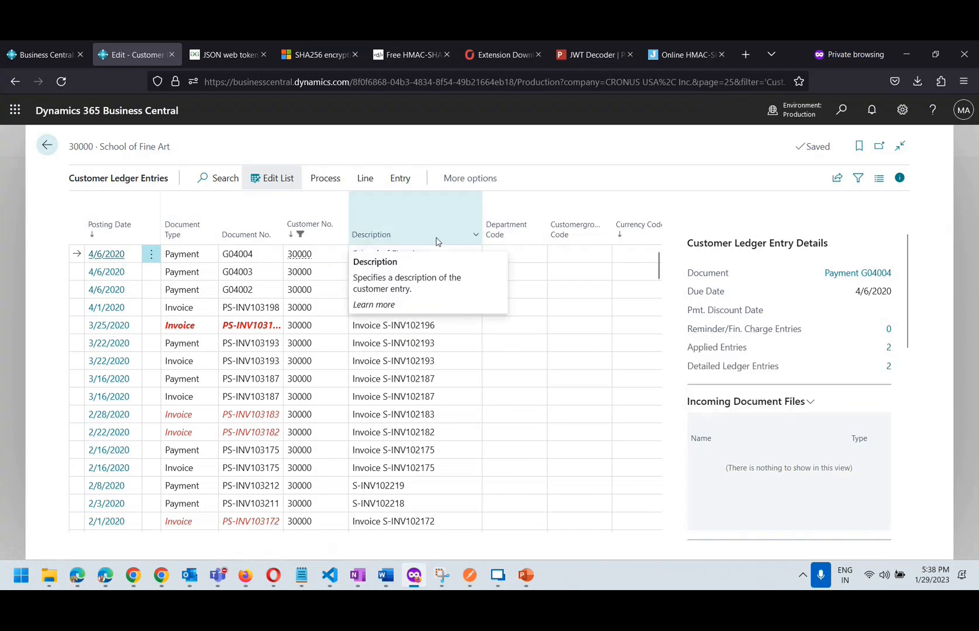
Step: Search for "reg cust pay" to reopen the Register Customer Payments page and display its payment posting options
click(843, 111)
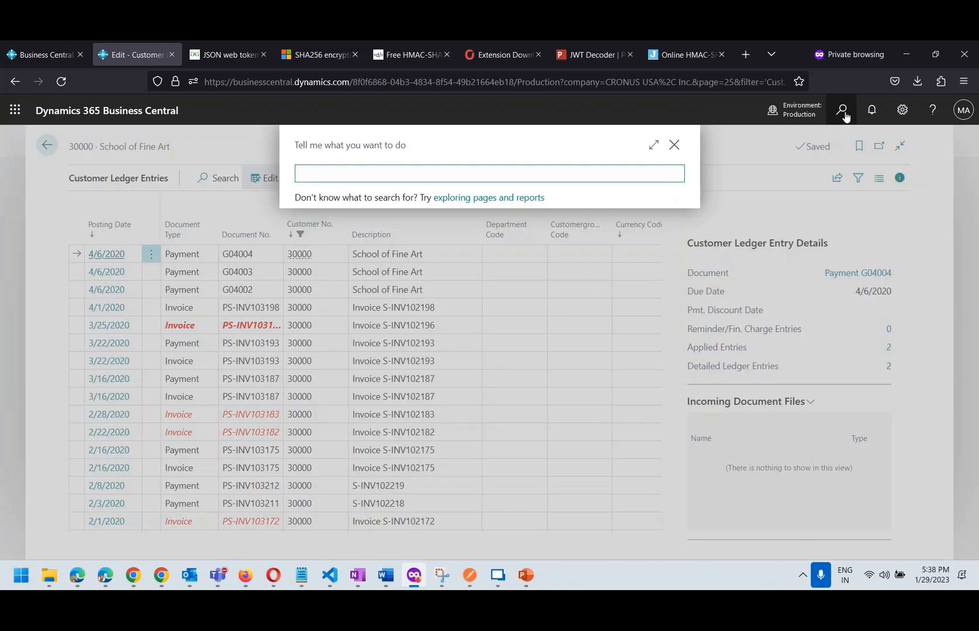
text(reg cust pay)
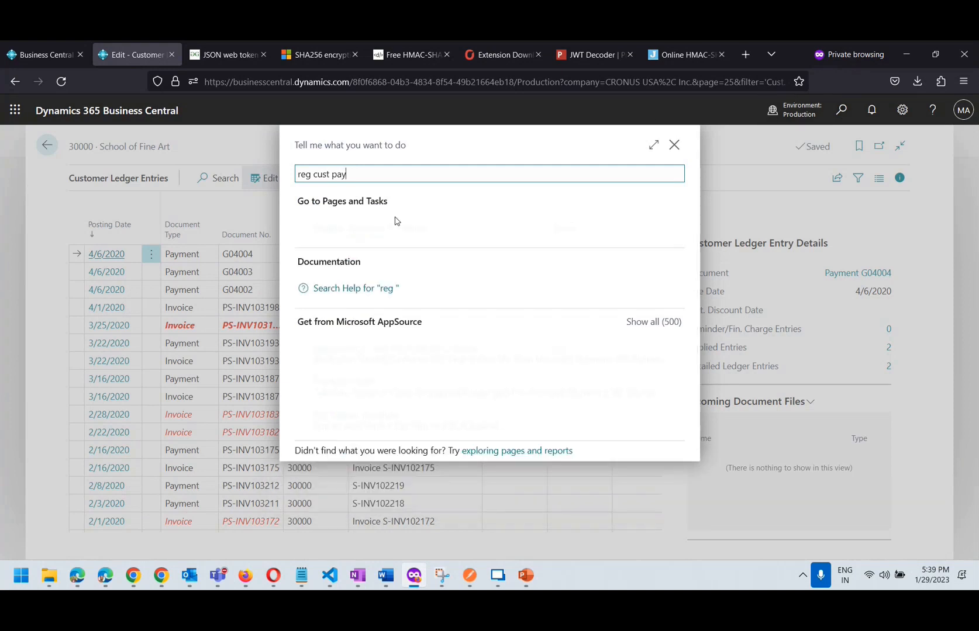
click(375, 227)
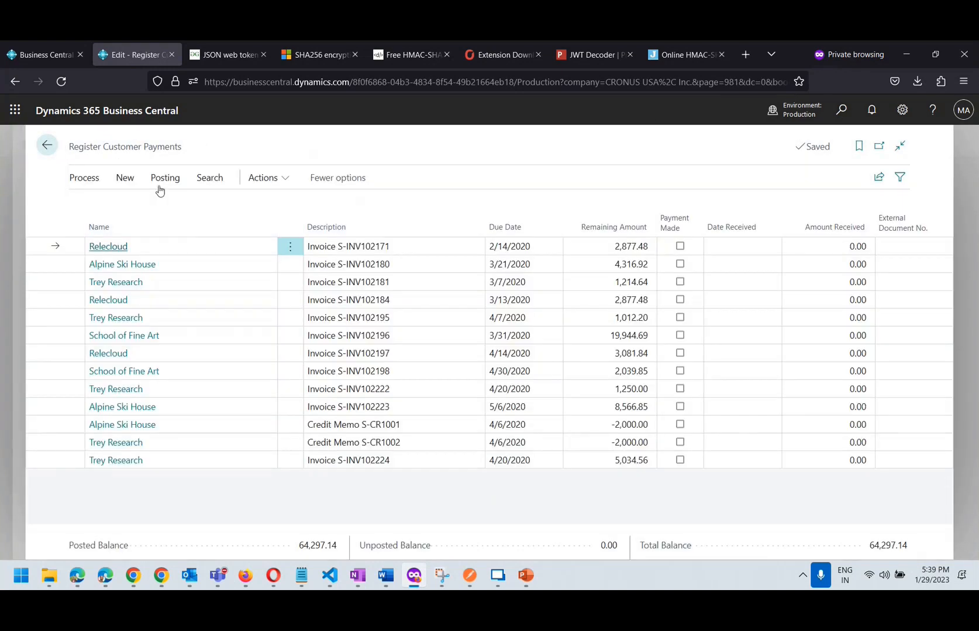
click(166, 183)
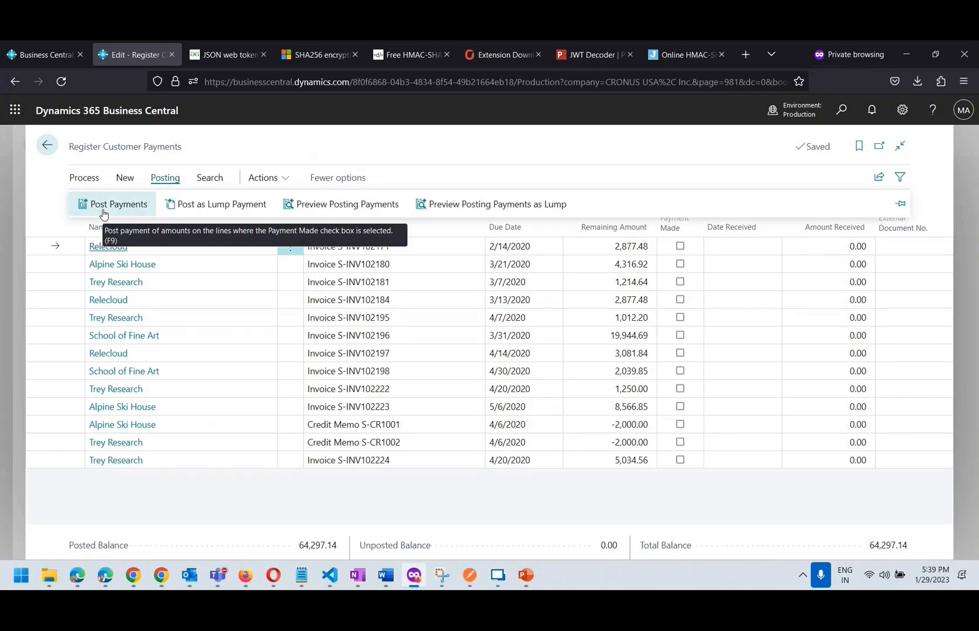